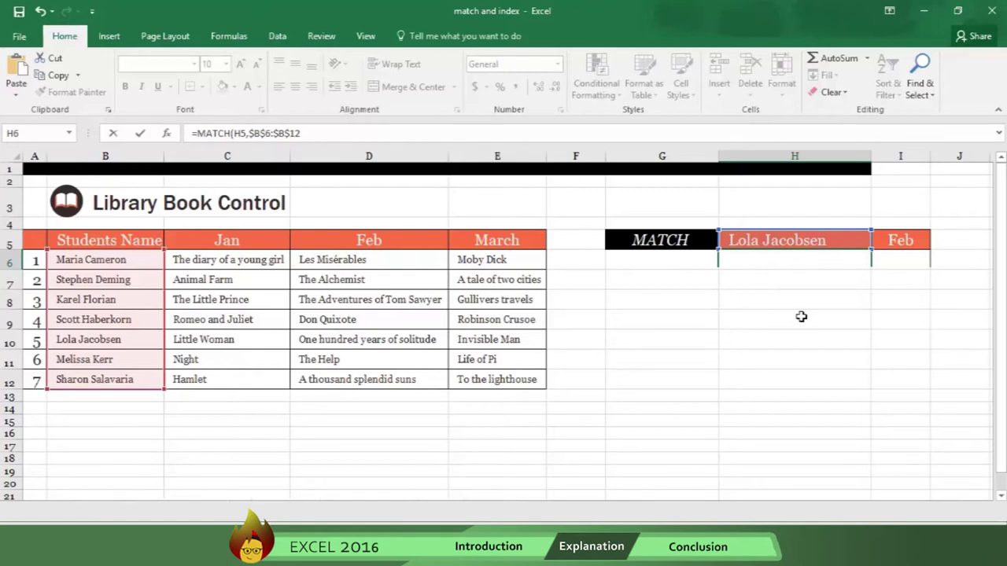
Step: Enter =MATCH(H5,$B$6:$B$12,0) in H6 so it returns the student's position, 5
type("=")
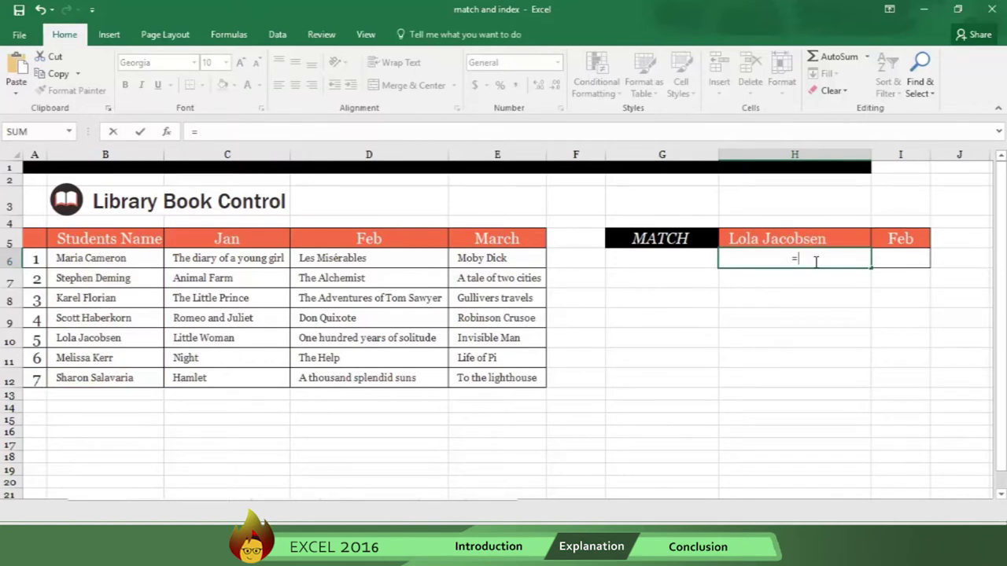
type("MATCH")
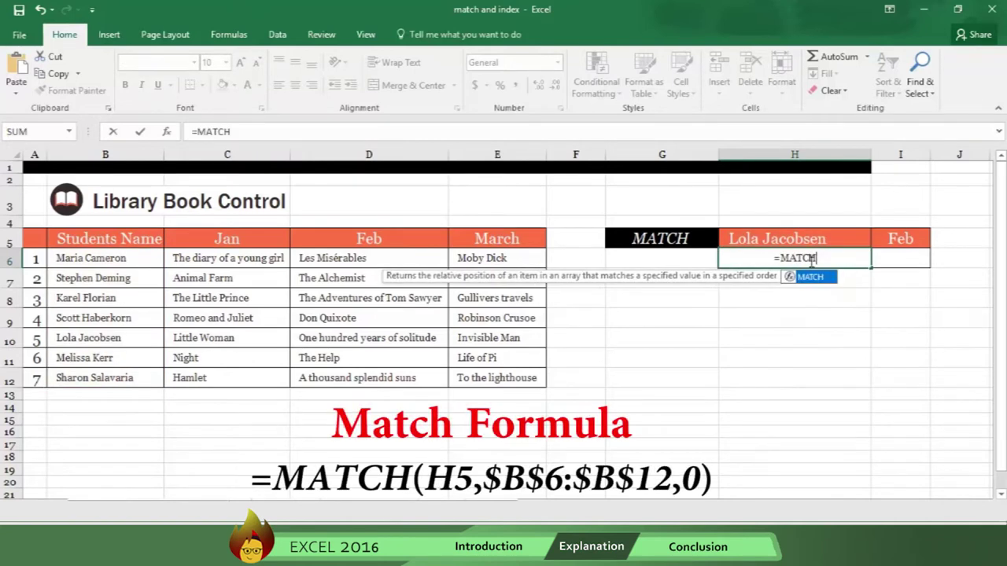
type("(")
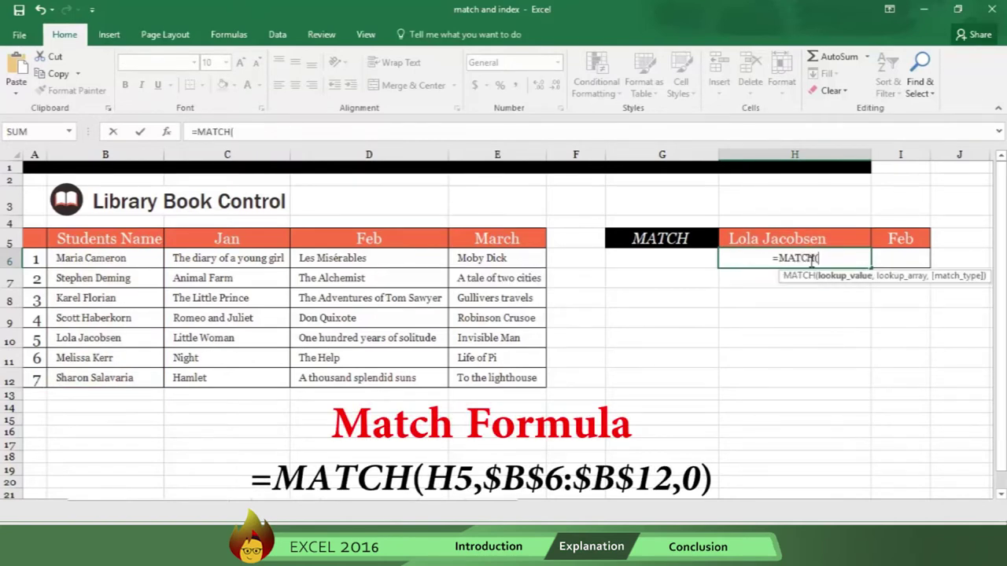
left_click(797, 238)
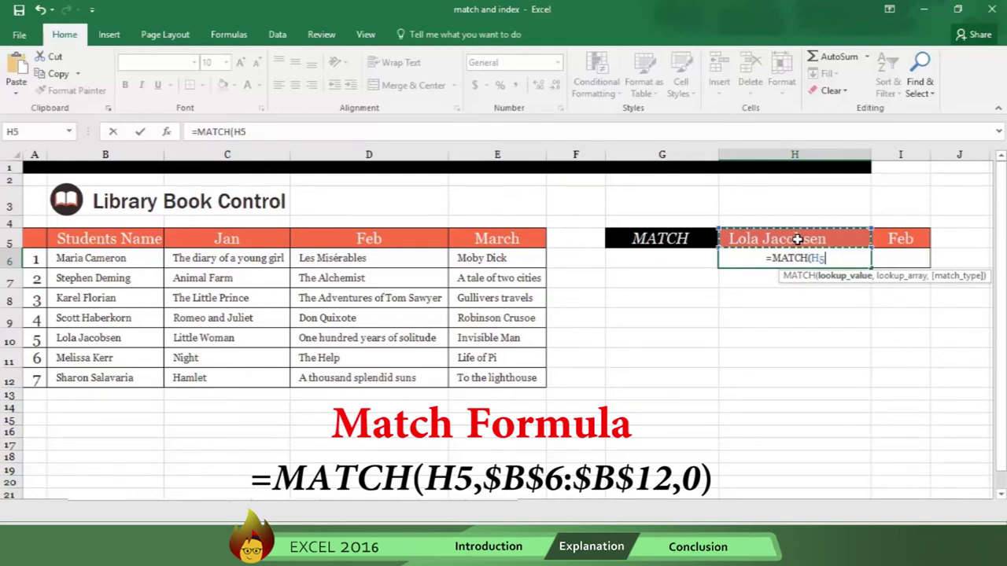
type(",")
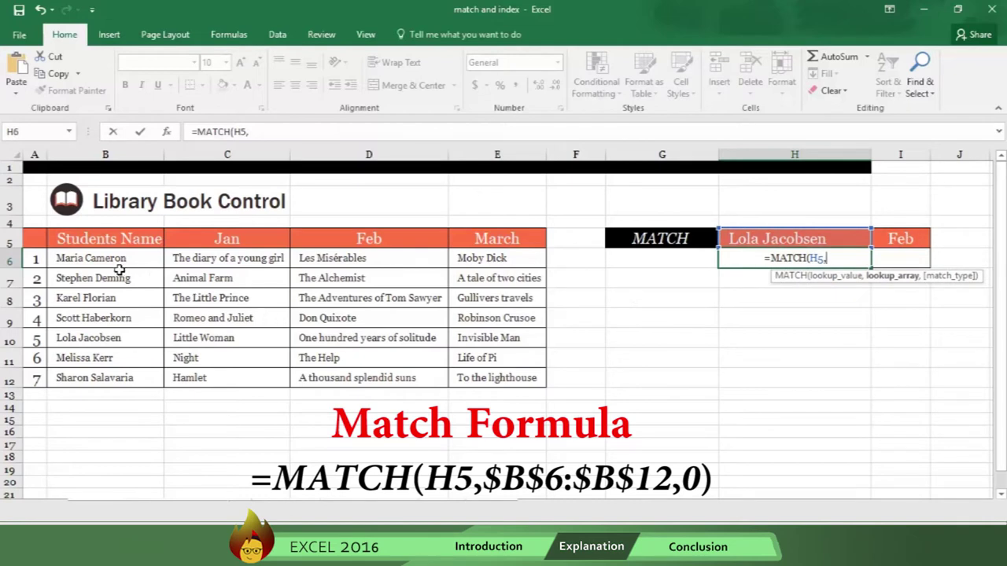
left_click_drag(108, 259, 130, 378)
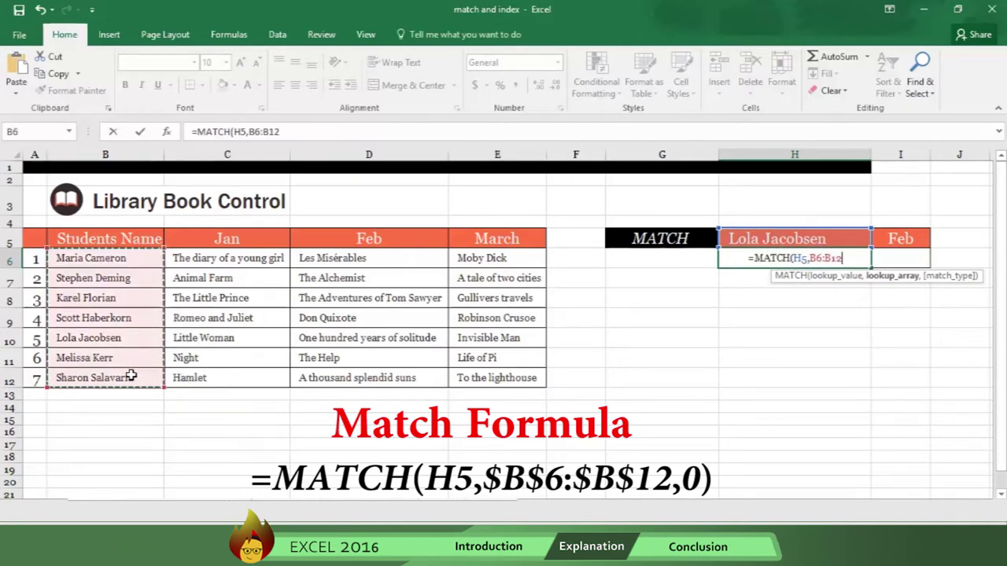
key("F4")
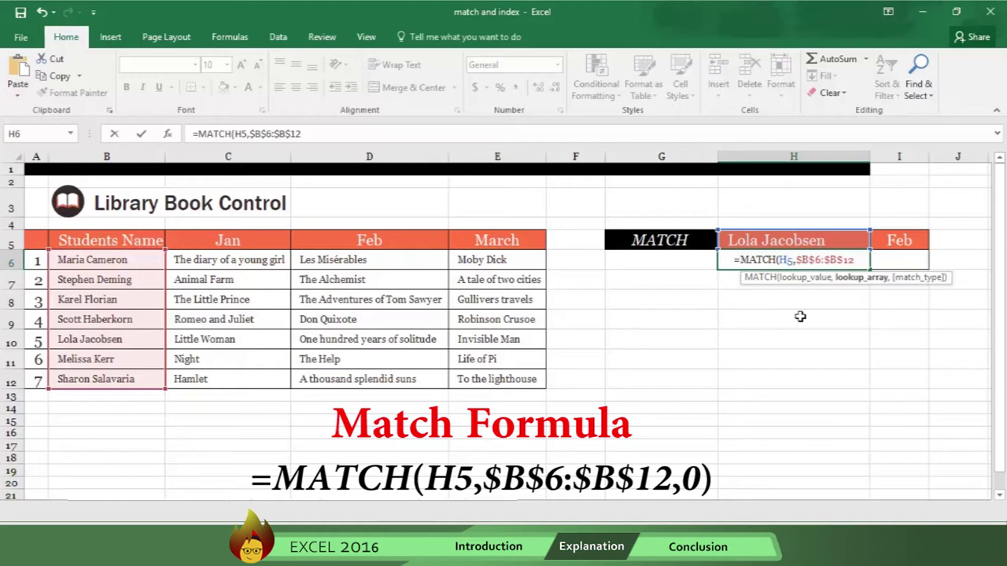
type(",")
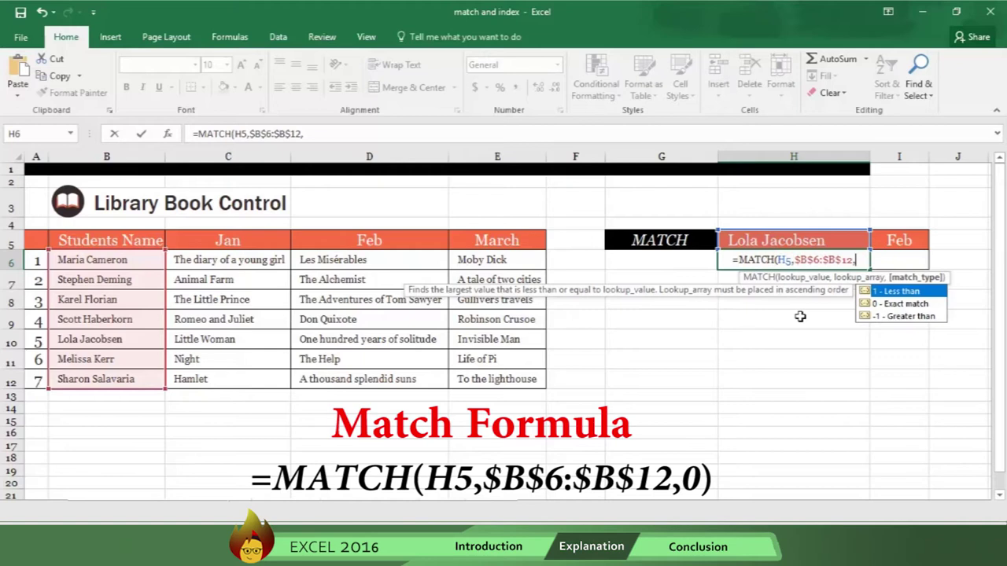
type("0")
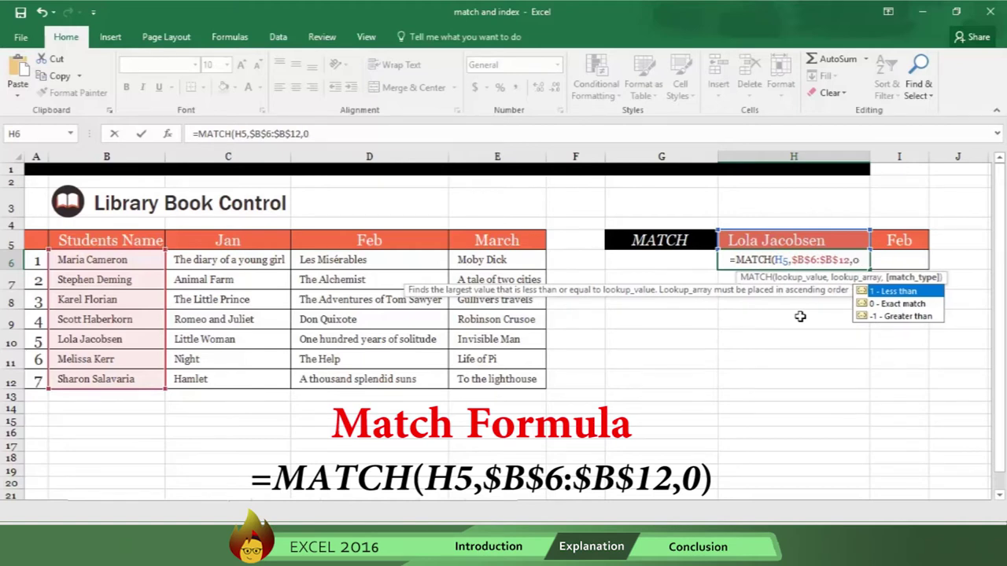
type(")")
key("Return")
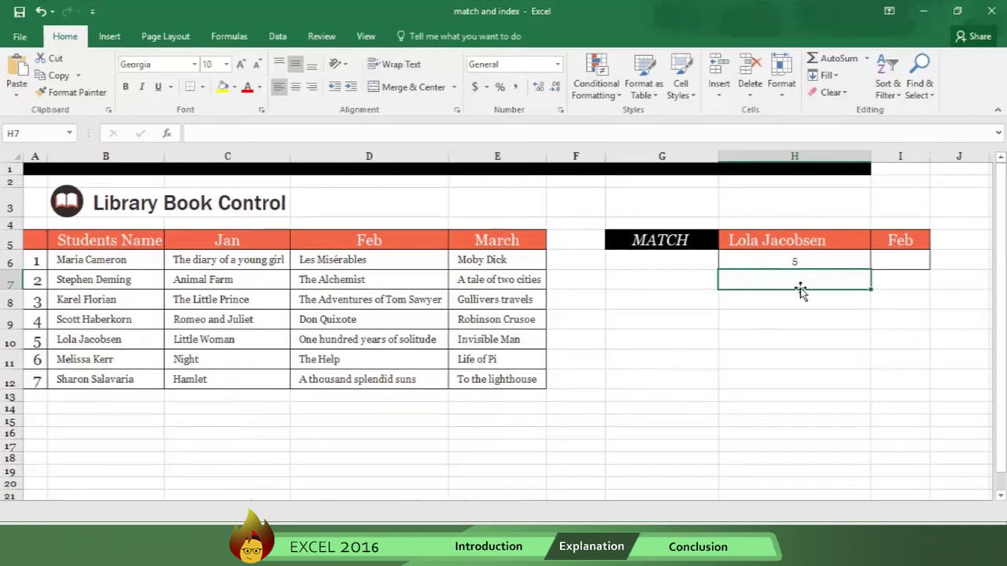
Step: Enter =MATCH(I5,$C$5:$E$5,0) in I6 so it returns 2 for Feb
left_click(895, 263)
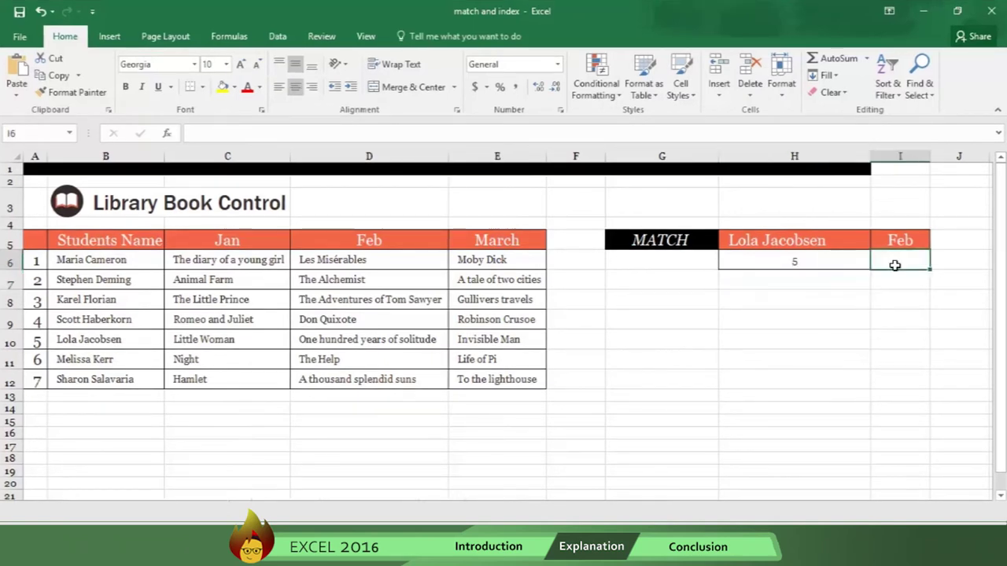
type("=")
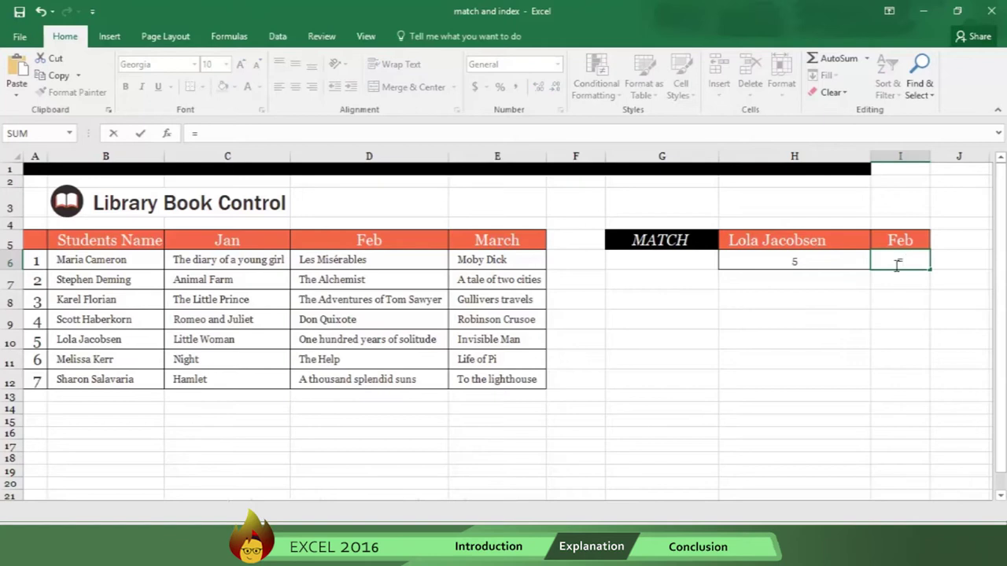
type("MATCH(")
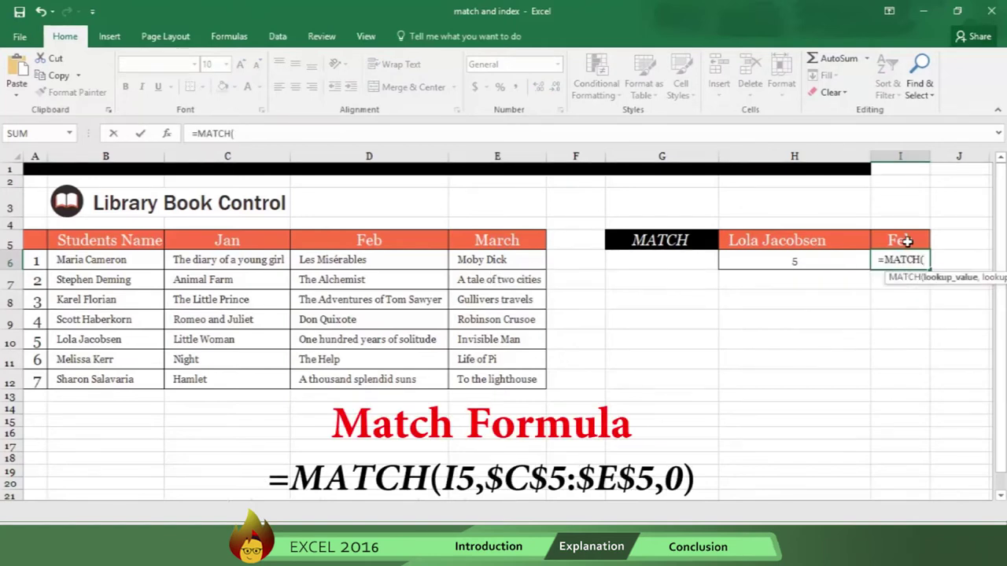
left_click(907, 242)
type(",")
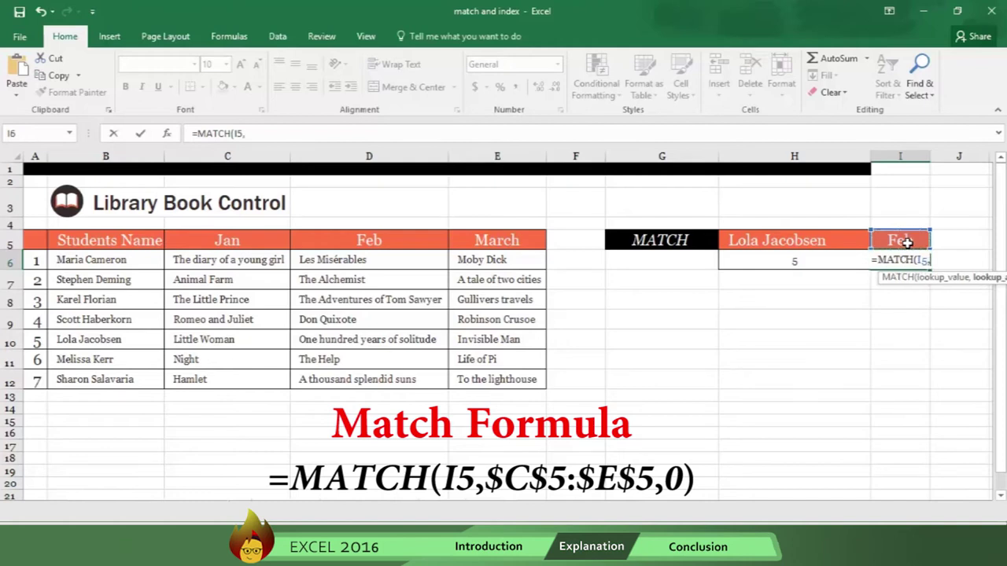
left_click(263, 245)
left_click_drag(263, 245, 458, 239)
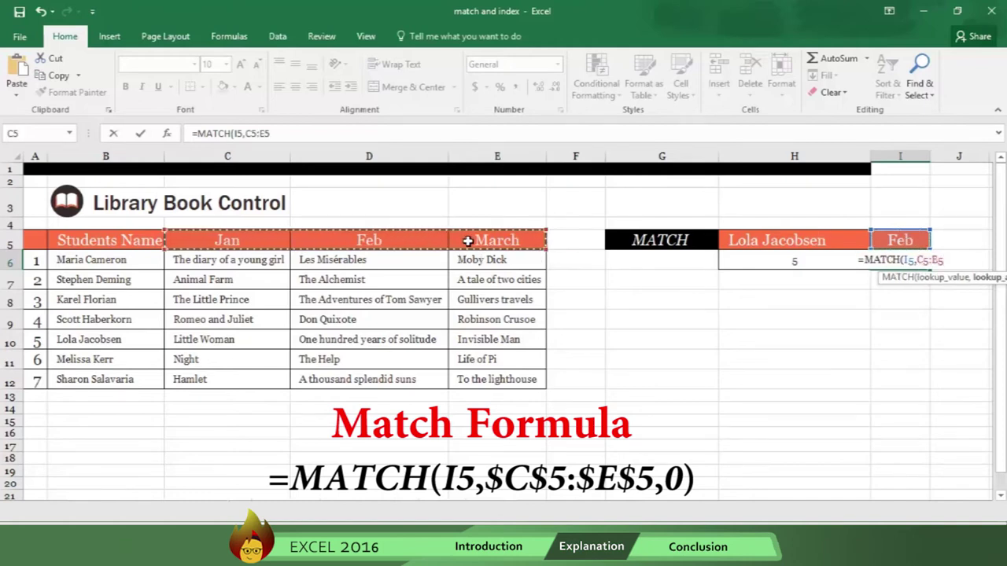
key("F4")
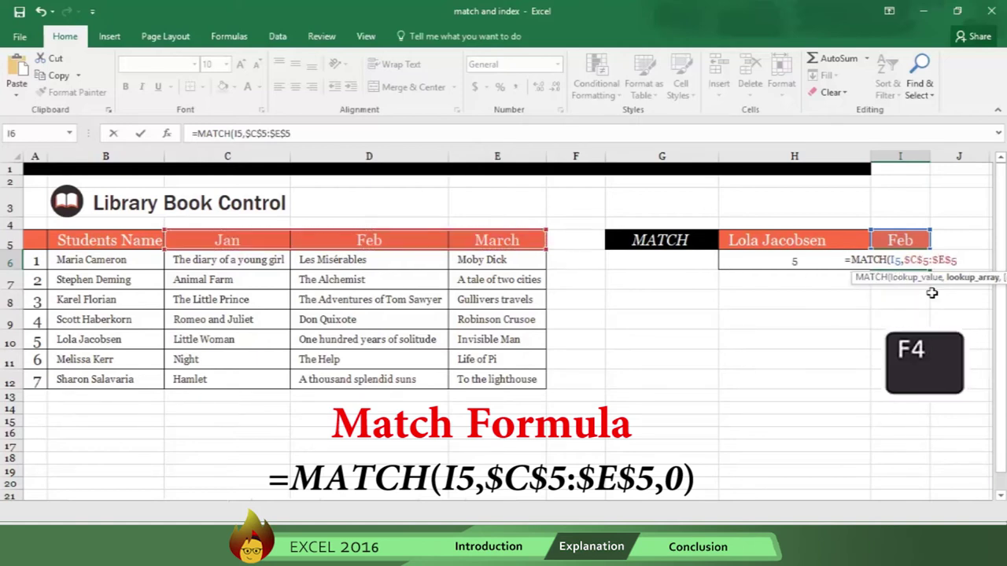
type(",")
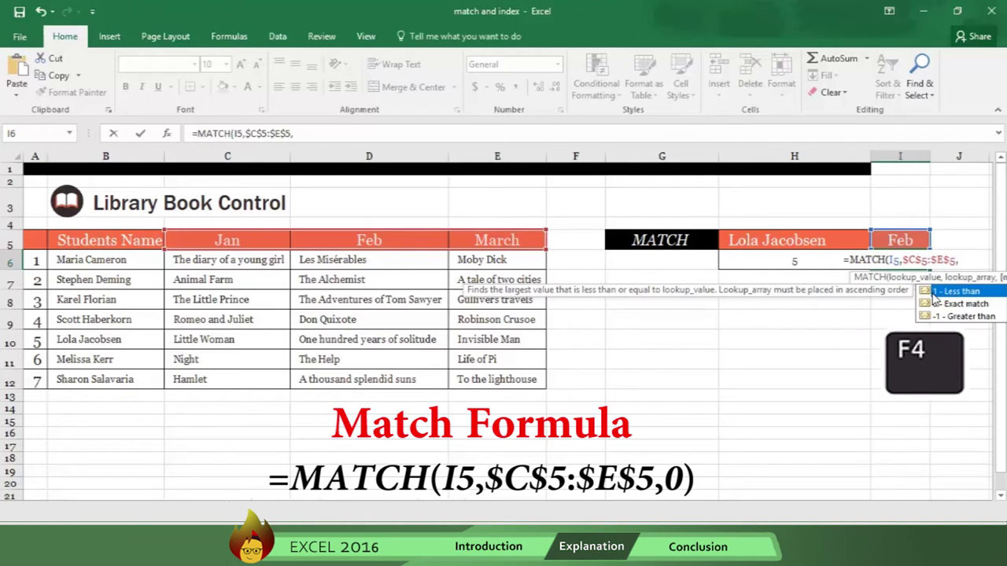
type("0")
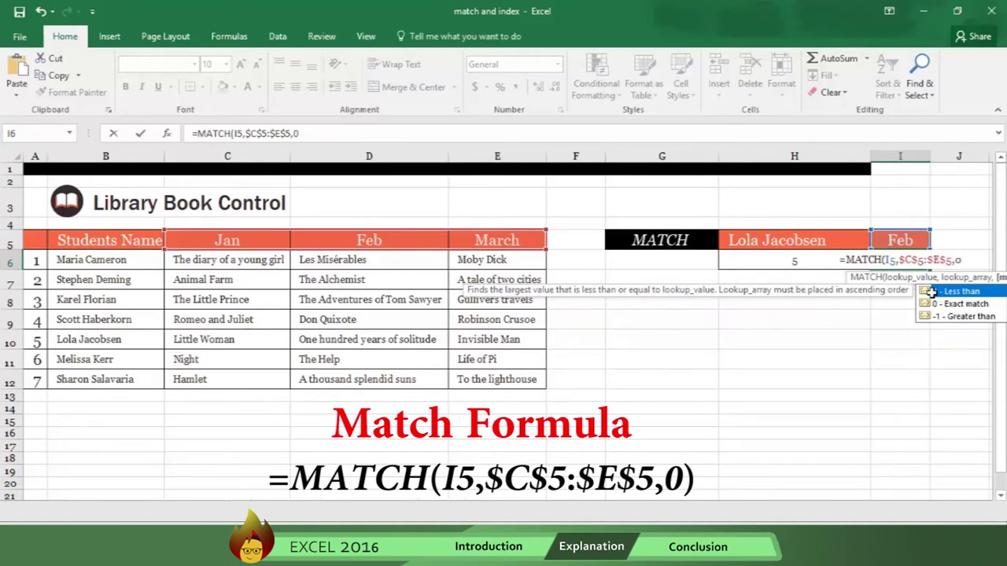
type(")")
key("Return")
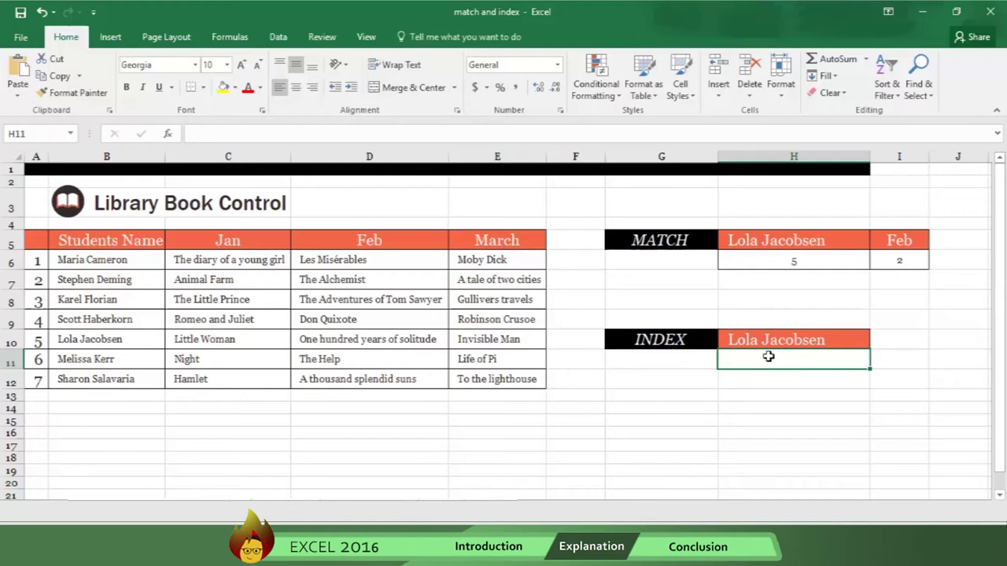
Step: Enter =INDEX($C$6:$E$12,H6,I6) in H11 to return the student's February book
type("=INDE")
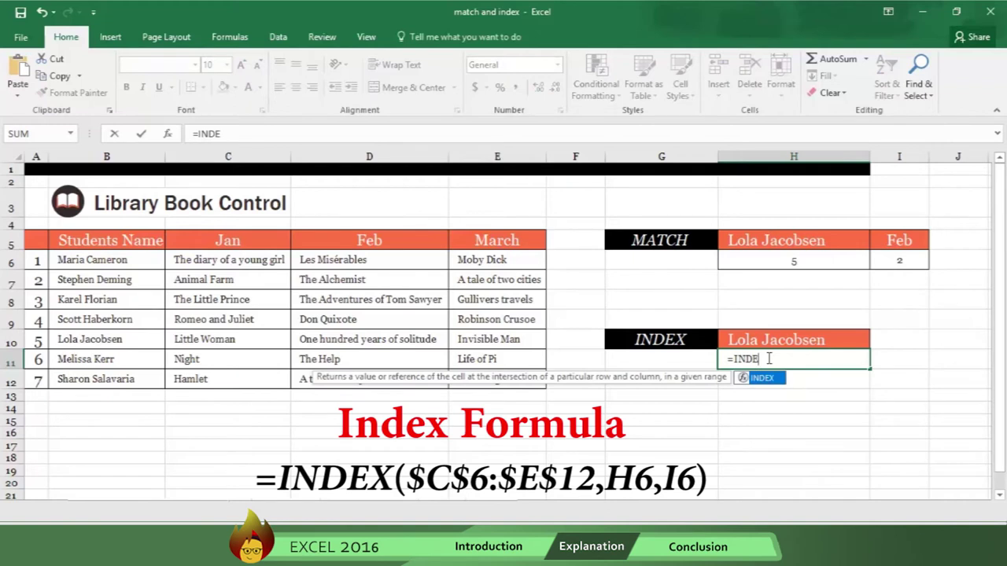
type("X(")
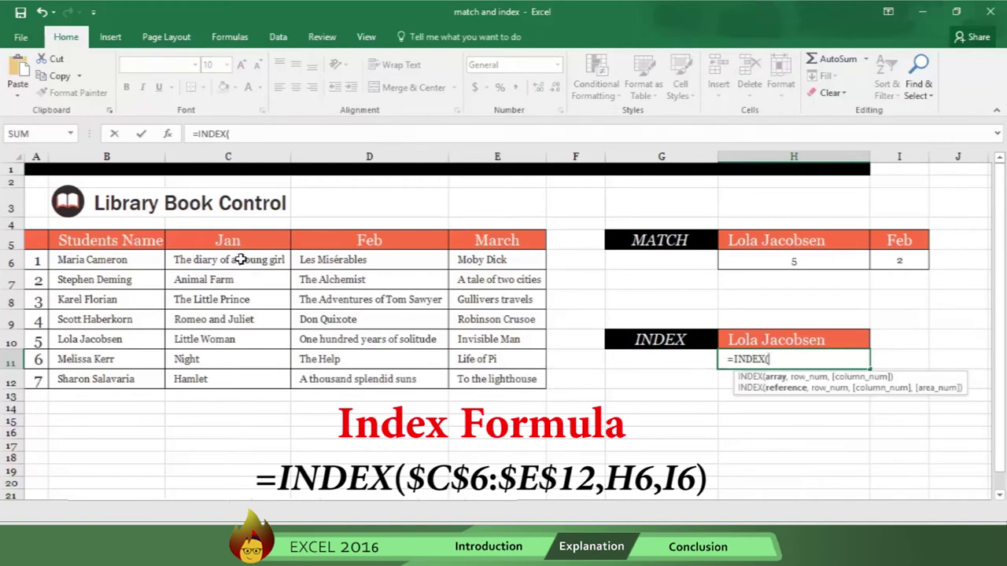
left_click_drag(242, 260, 500, 376)
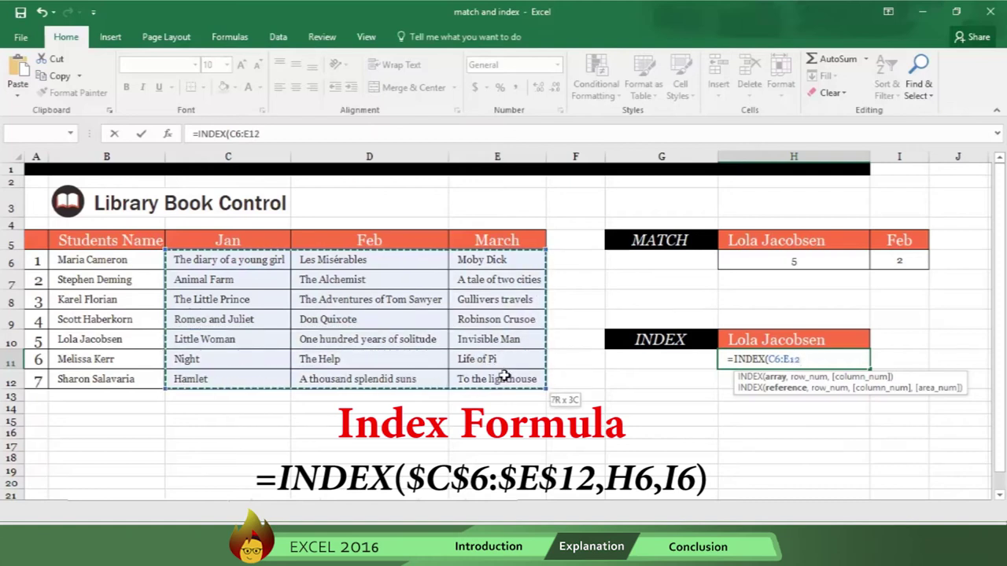
left_click(777, 359)
key("F4")
type(",")
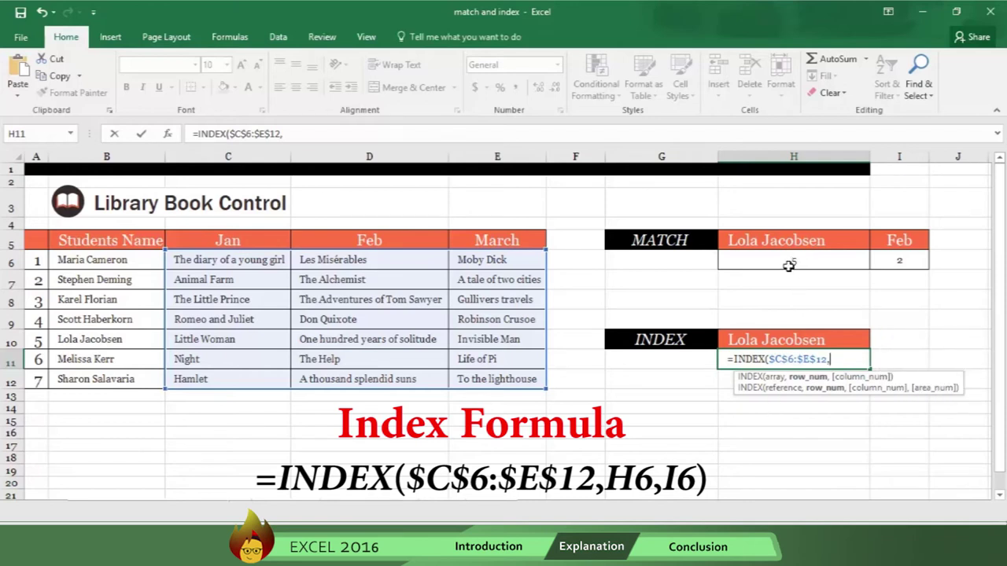
left_click(784, 244)
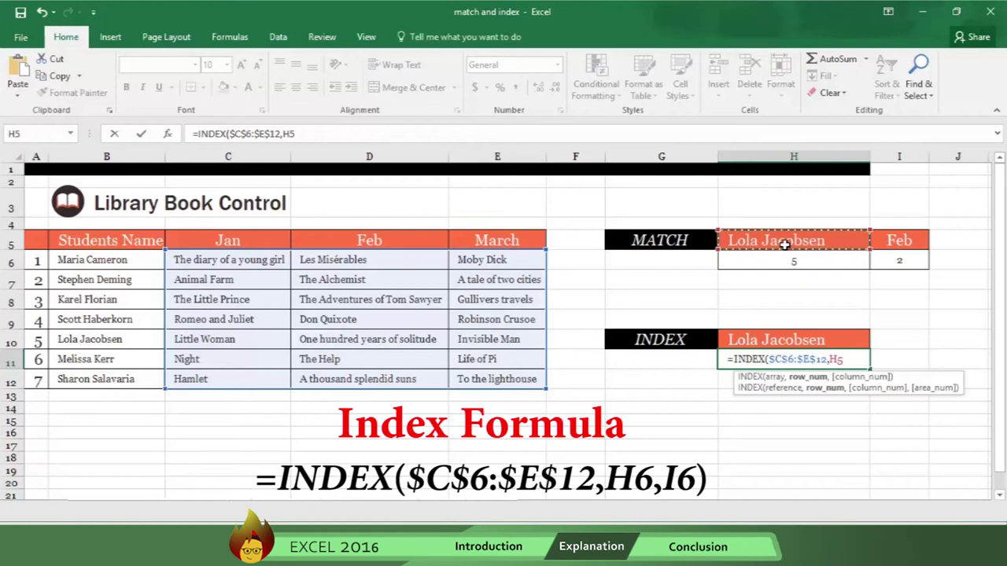
left_click(792, 259)
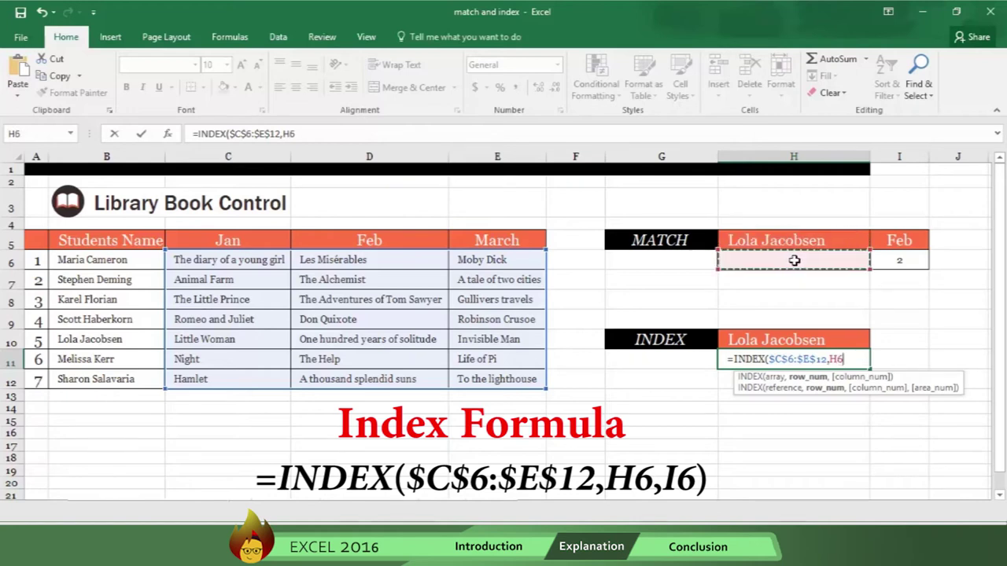
type(",")
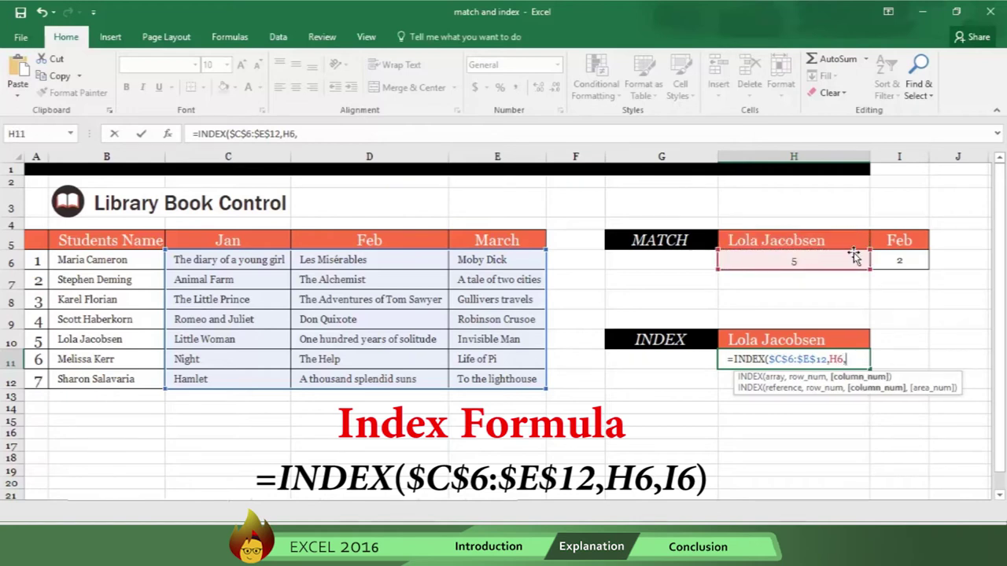
left_click(903, 262)
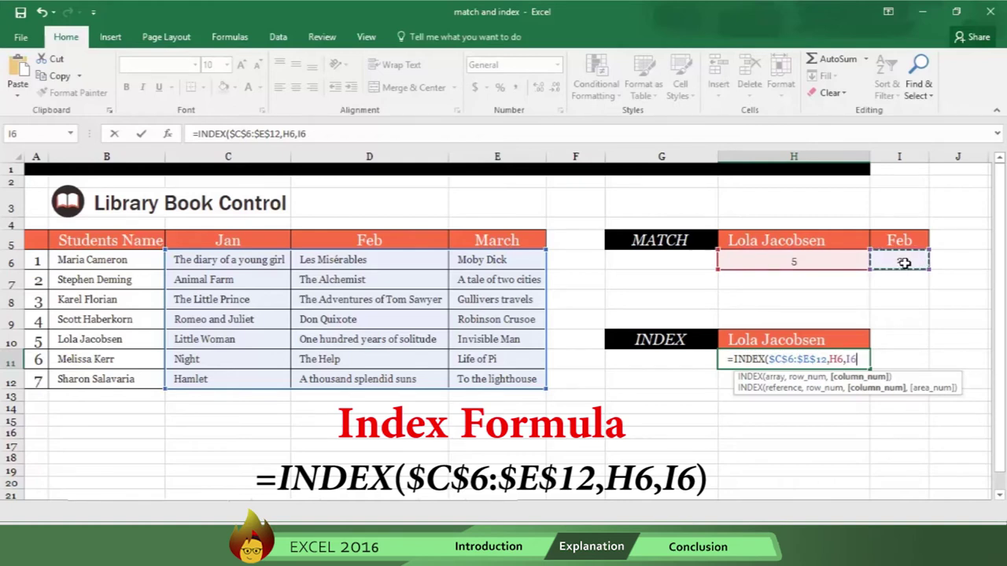
key("Return")
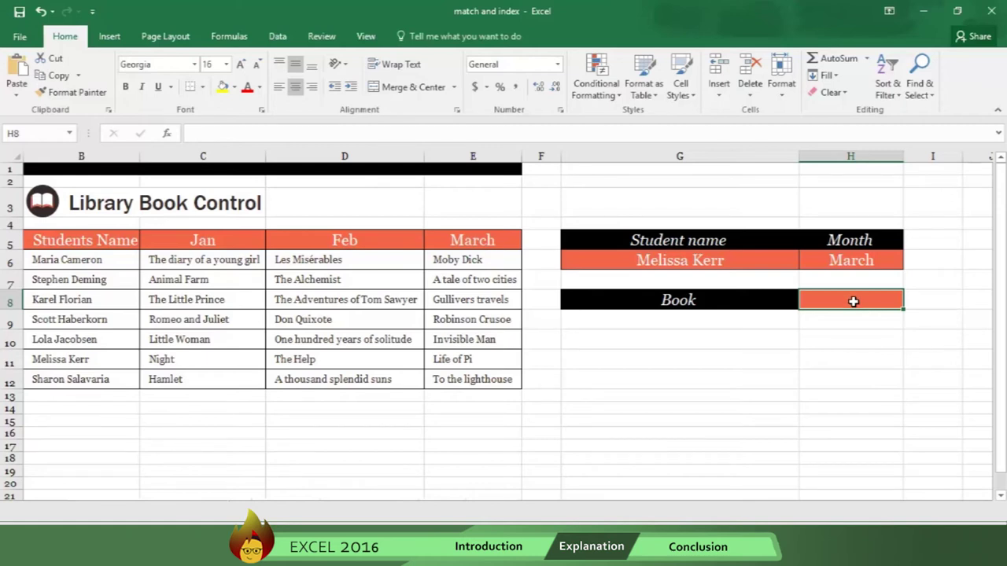
Step: Begin H8's formula as =INDEX(B6:E12, with a nested MATCH( started
type("=")
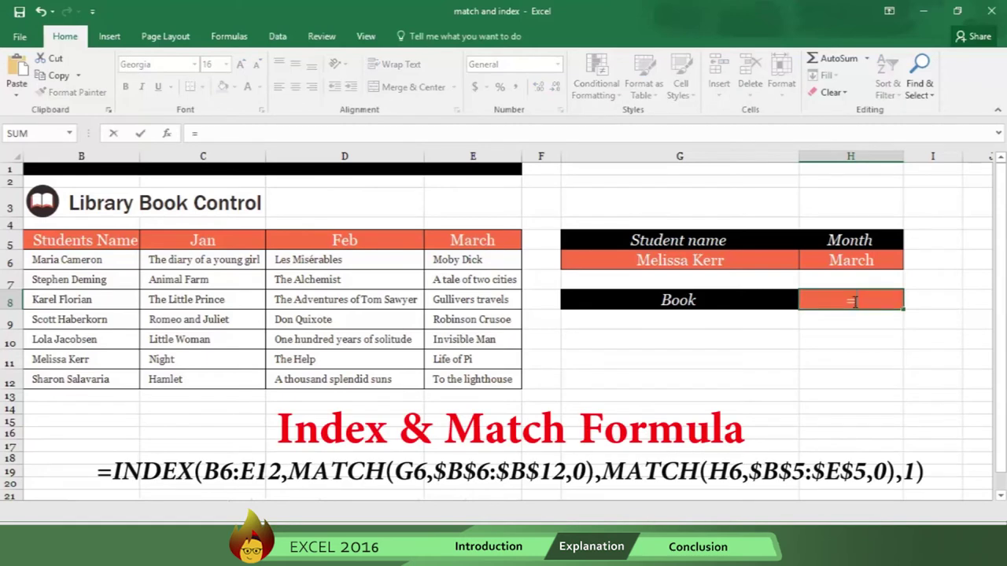
type("INDEX")
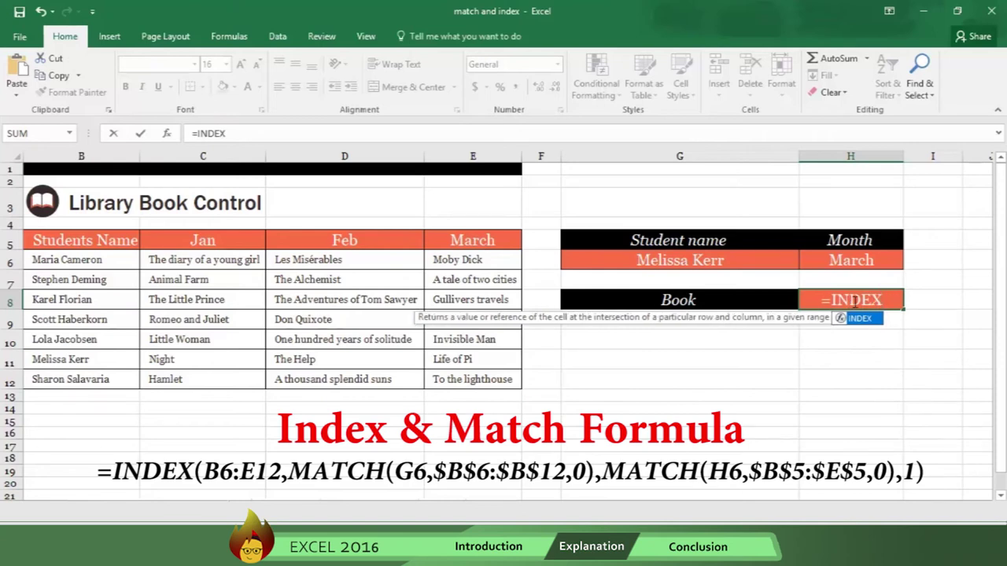
type("(")
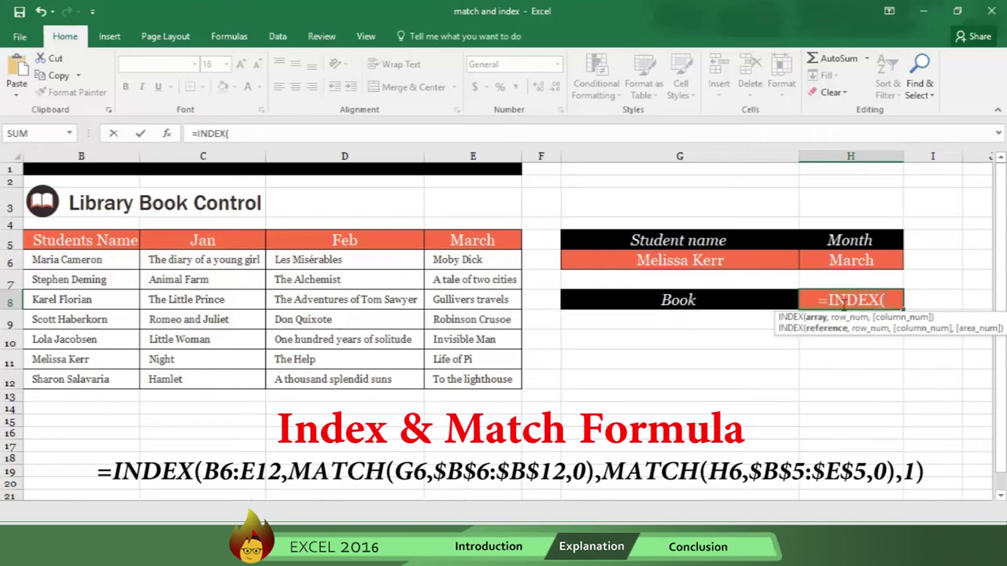
left_click(79, 262)
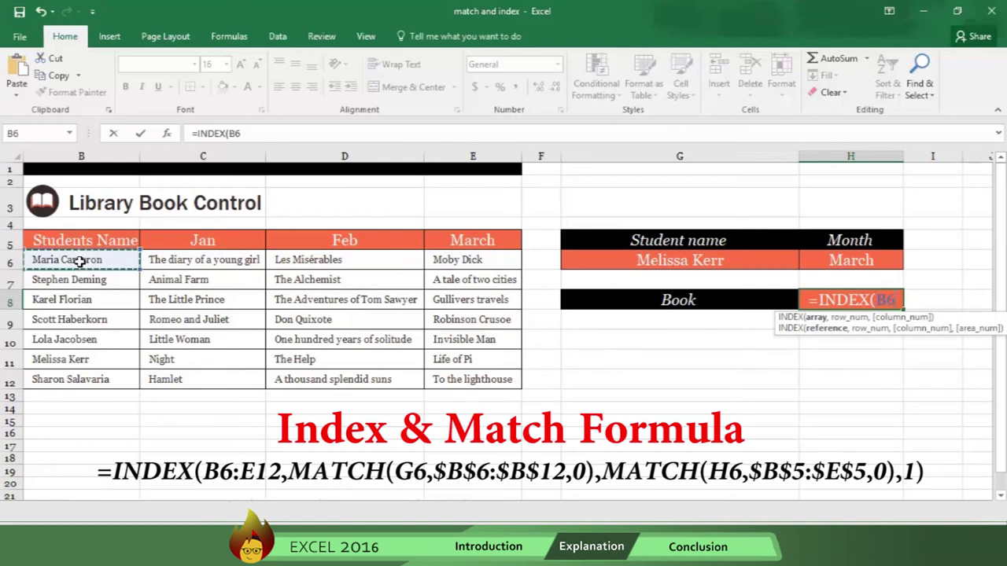
left_click_drag(79, 262, 432, 376)
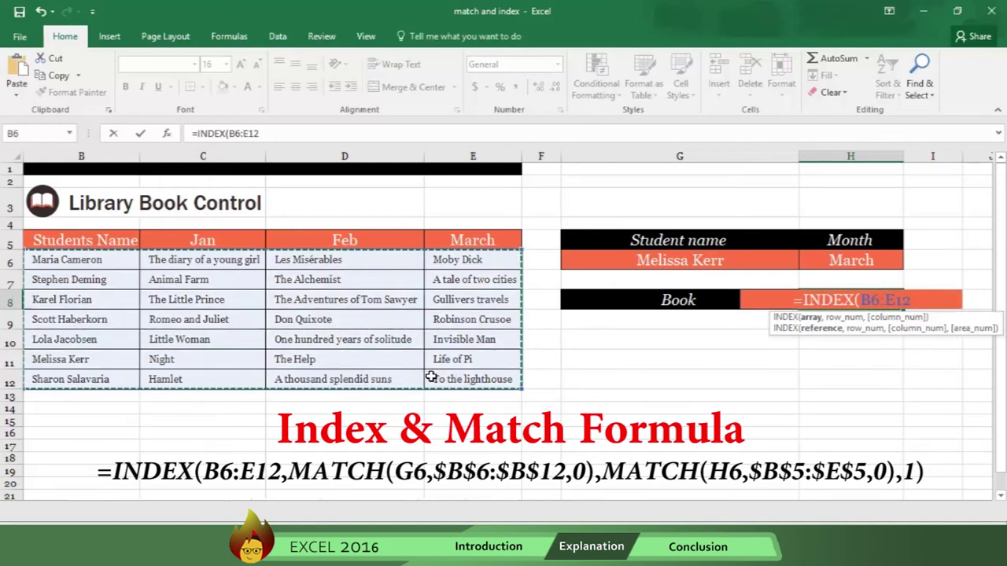
type(",MATCH")
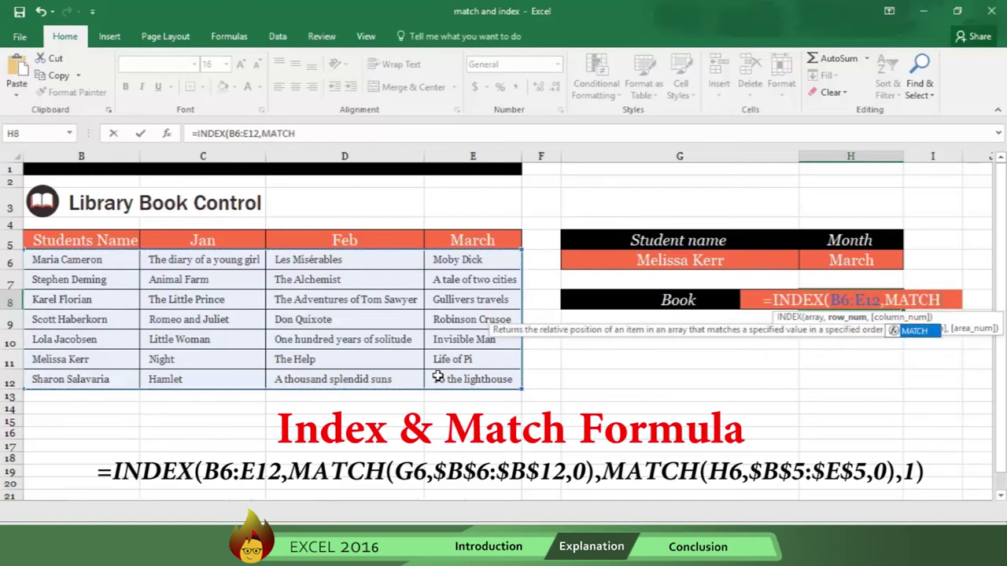
type("(")
Step: Add MATCH(G6,$B$6:$B$12,0) as the row argument and begin the column MATCH
left_click(655, 269)
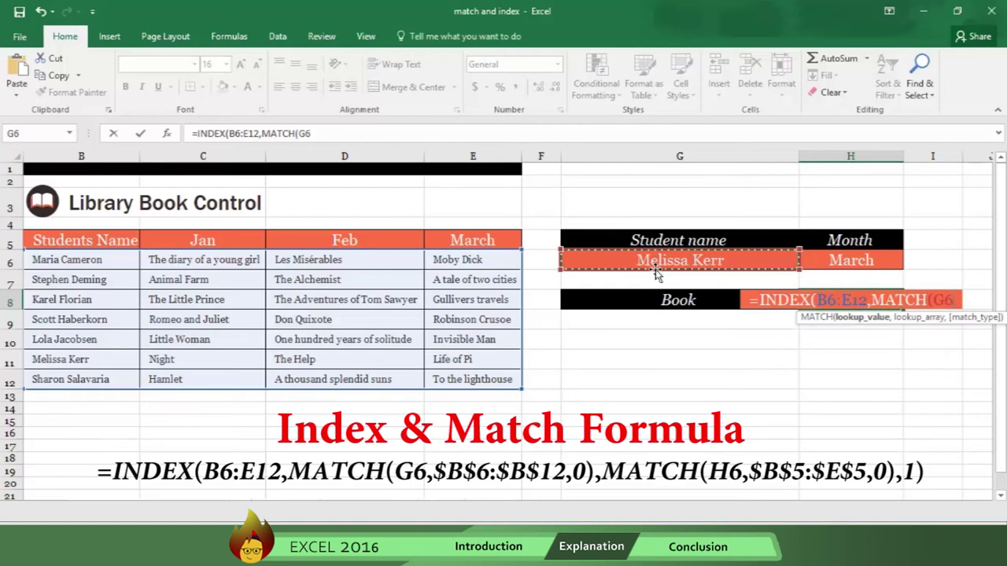
type(",")
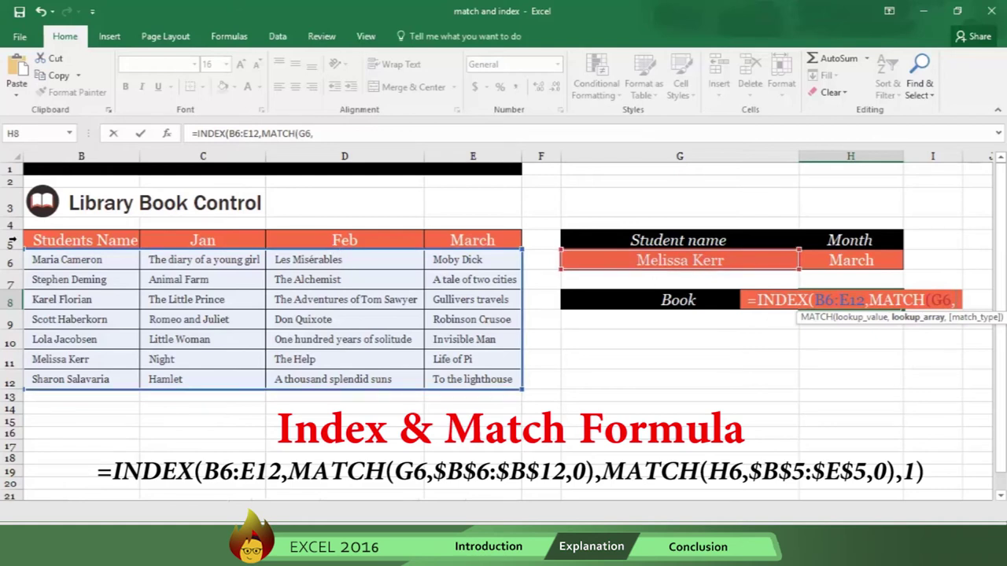
left_click_drag(69, 261, 71, 377)
key("F4")
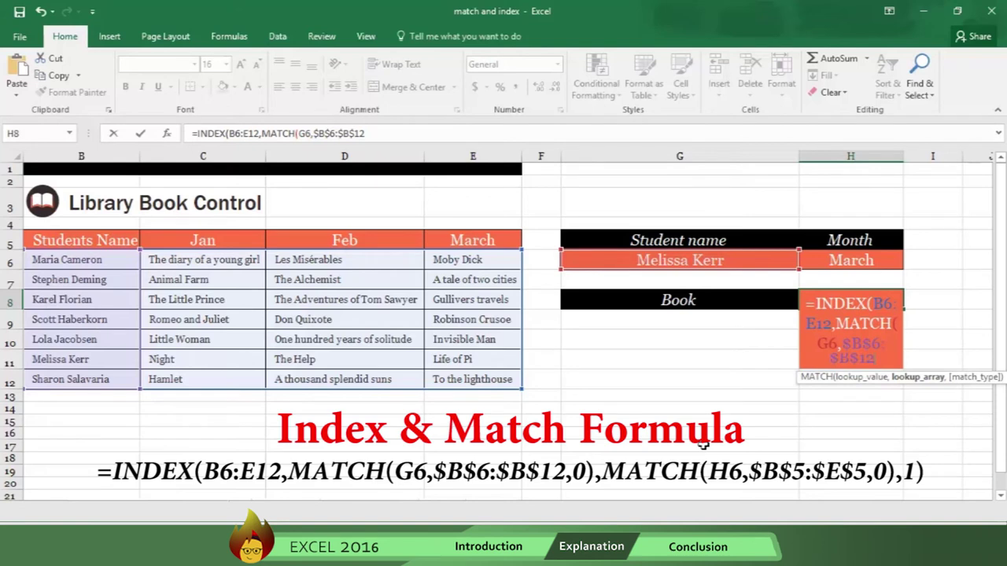
type(",")
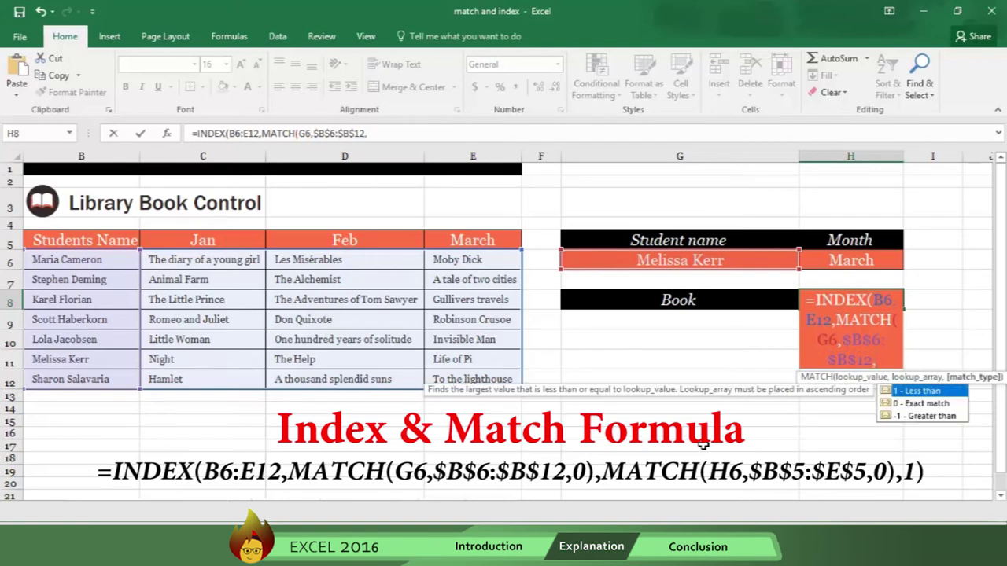
type("0")
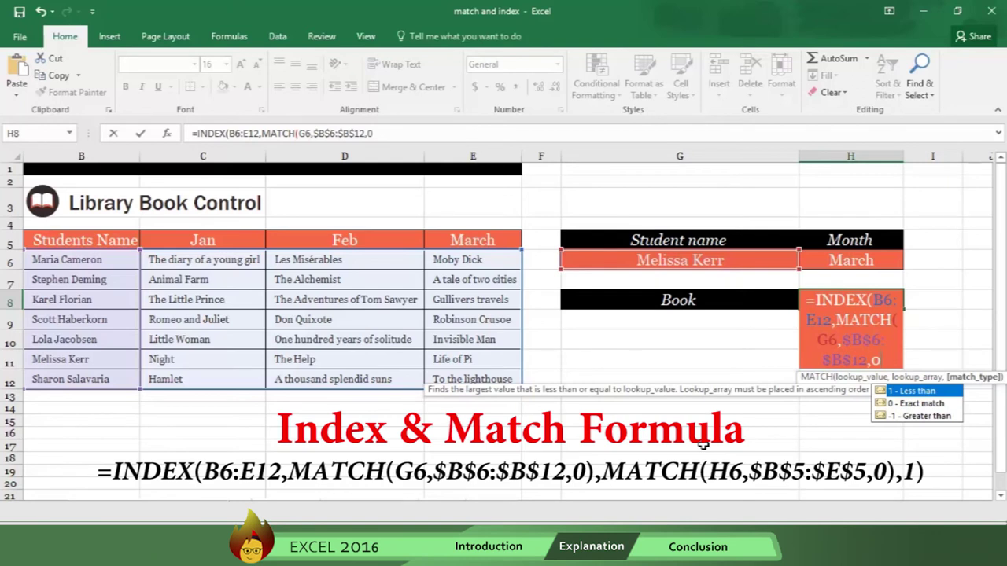
type(")")
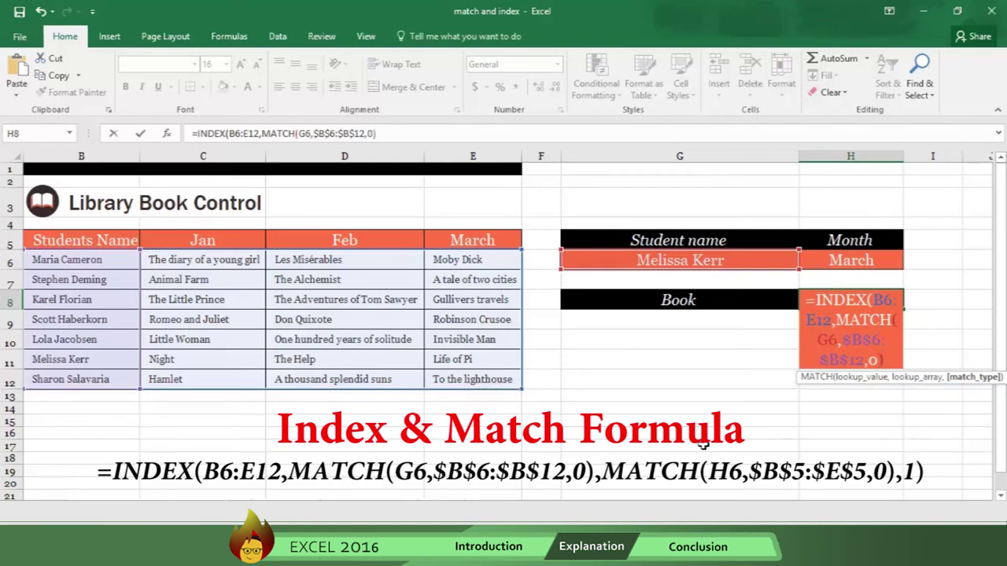
type(",")
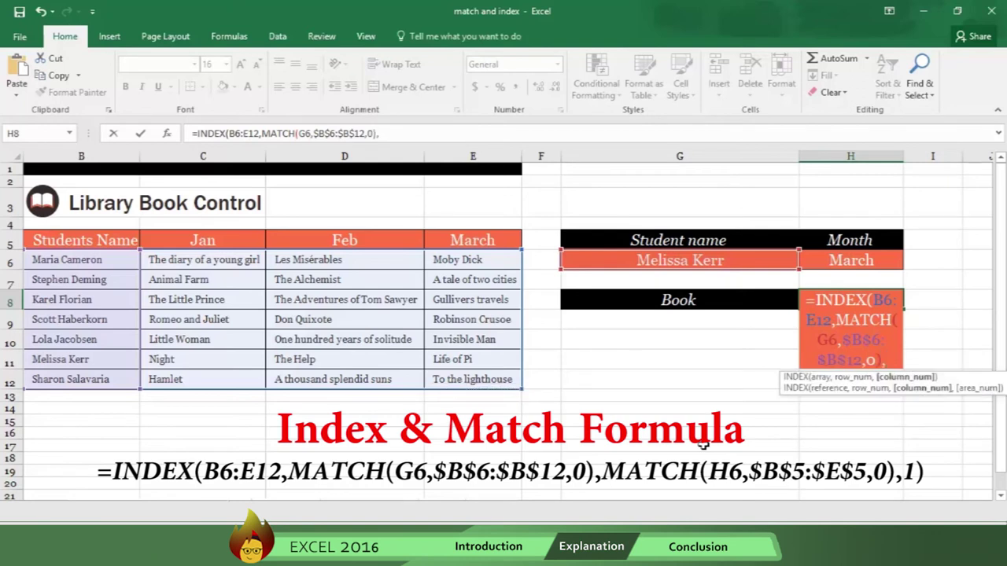
type("MATCH")
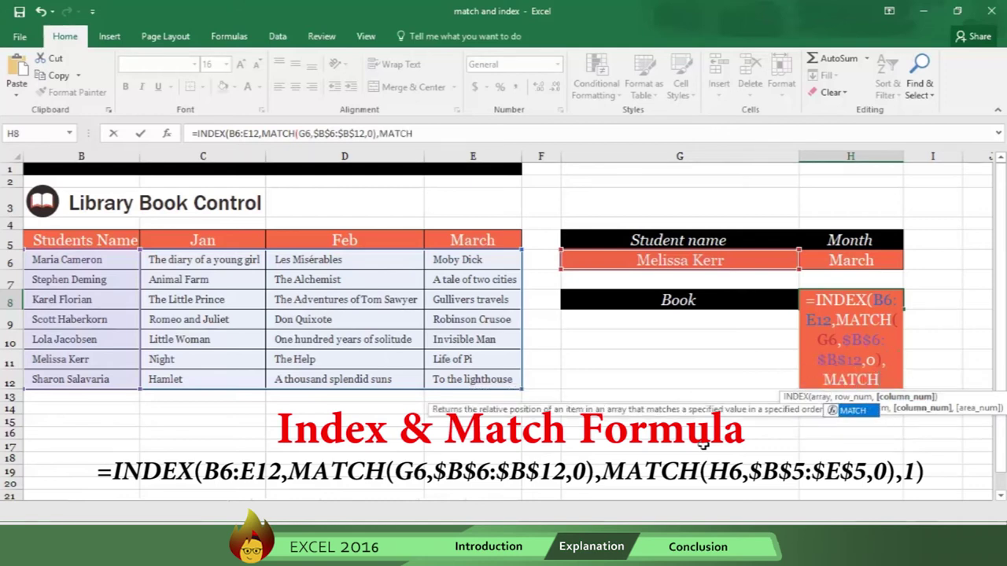
type("(")
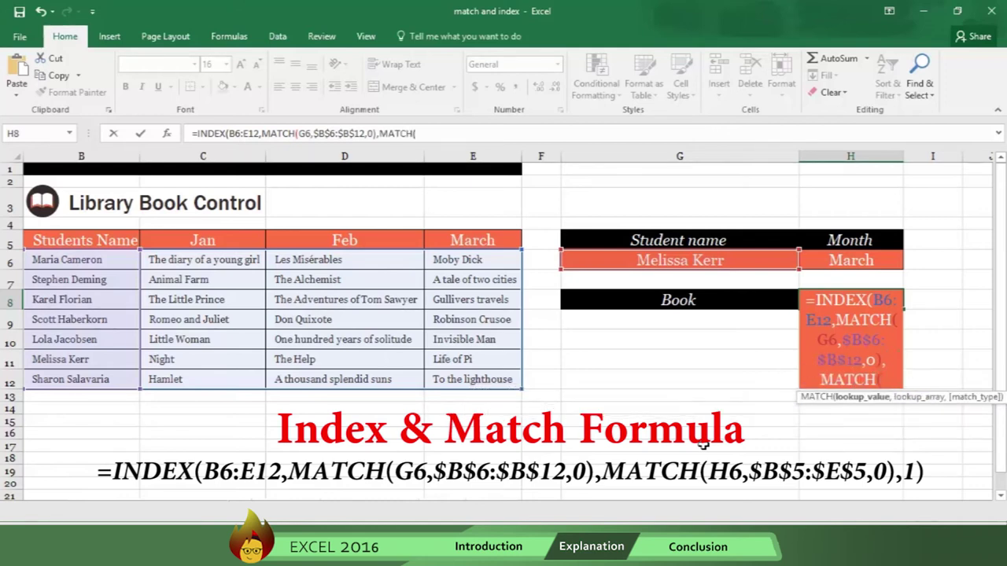
Step: Complete H8 with MATCH(H6,$B$5:$E$5,0) as the column argument, returning Life of Pi
left_click(844, 264)
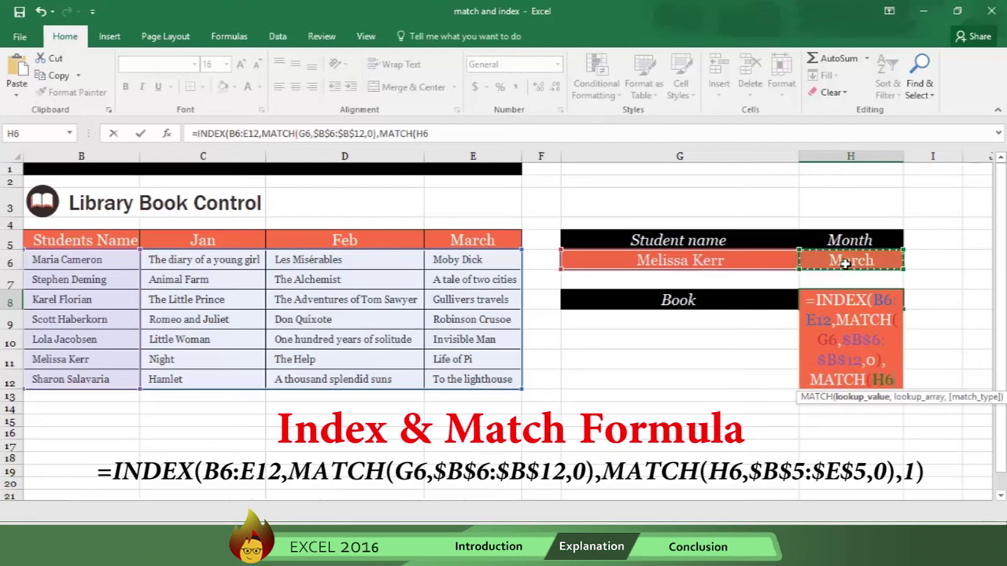
type(",")
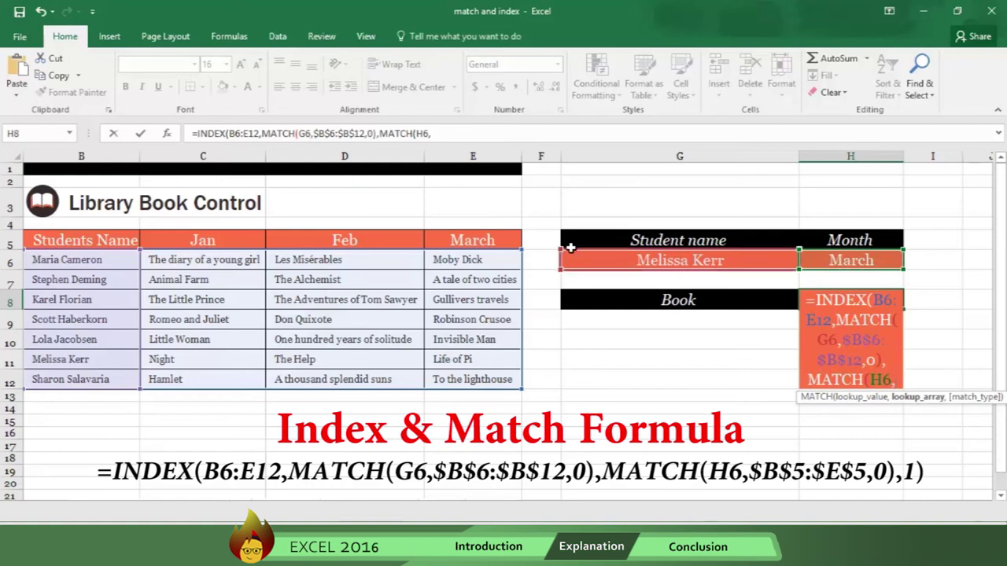
left_click_drag(75, 241, 457, 242)
key("F4")
type(",")
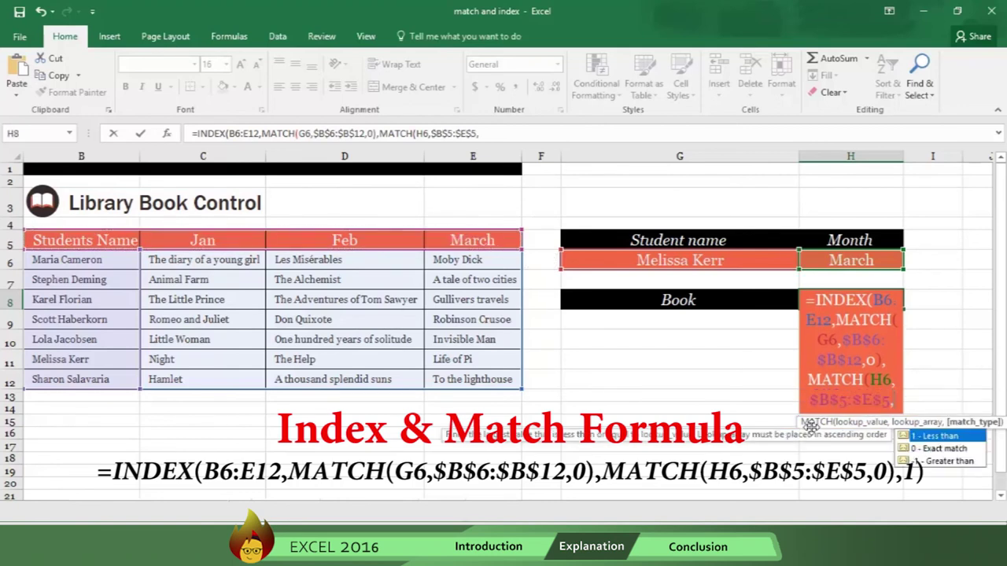
type("0")
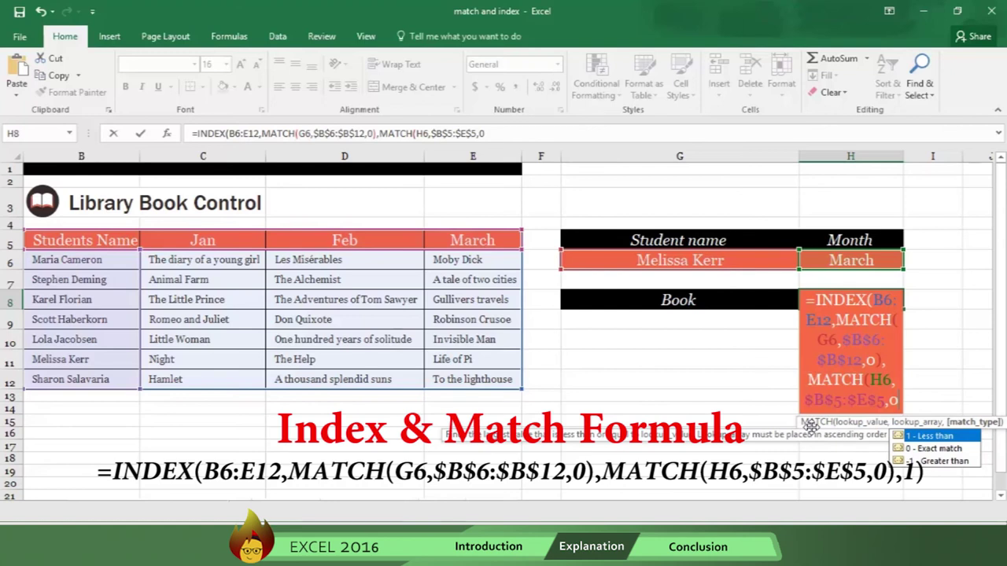
type("),1)")
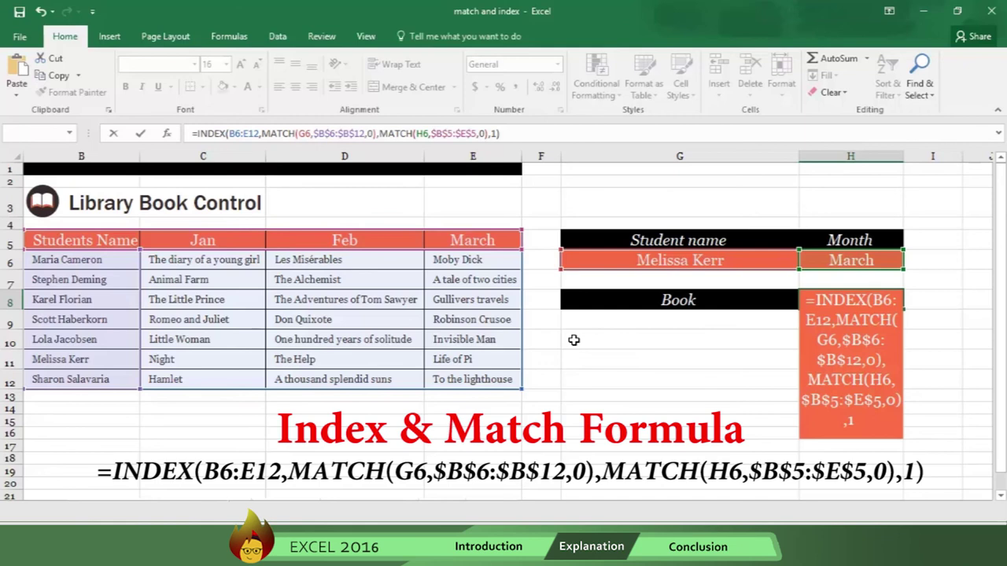
key("Return")
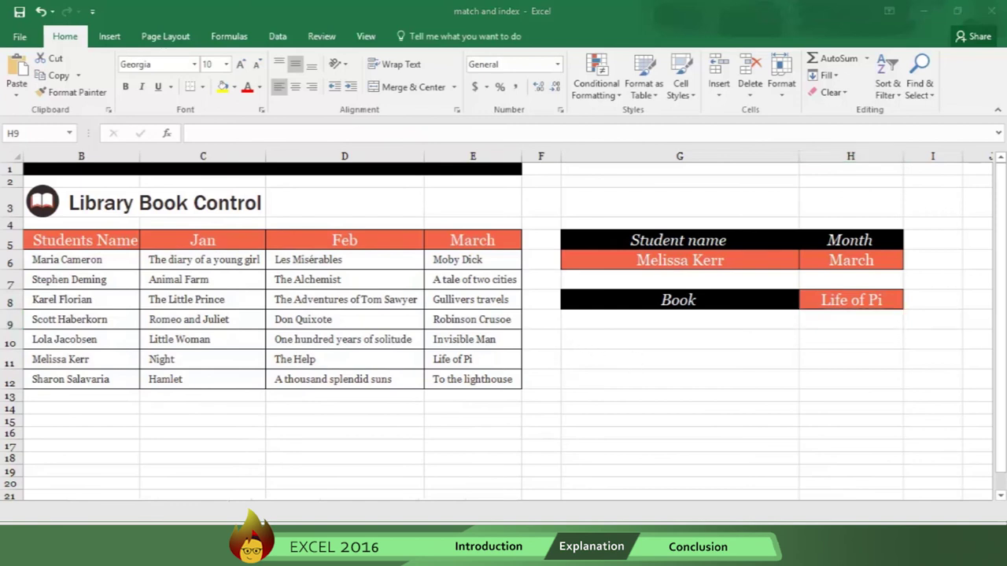
Step: Replace the student name in G6 with another student so H8 shows Invisible Man
left_click(674, 261)
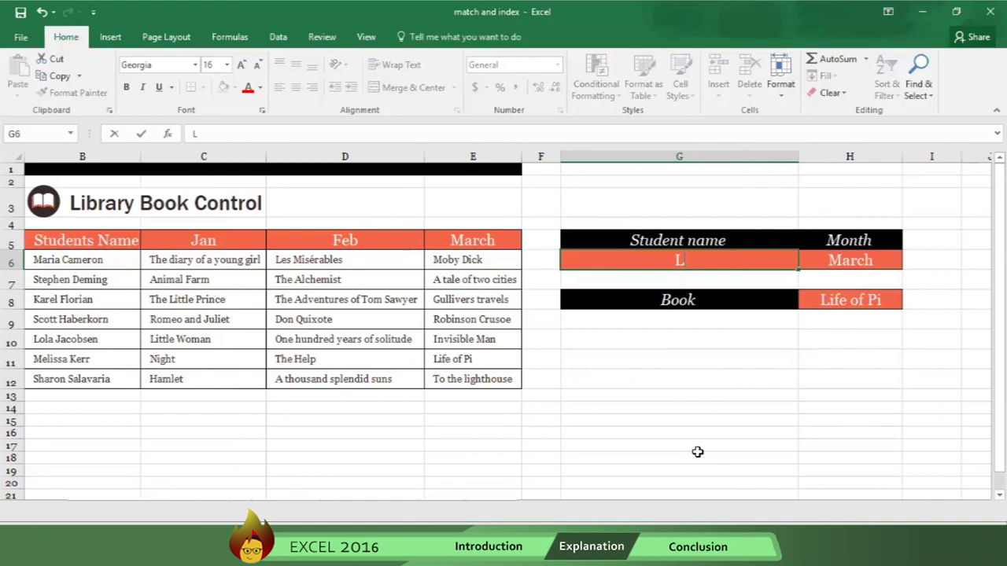
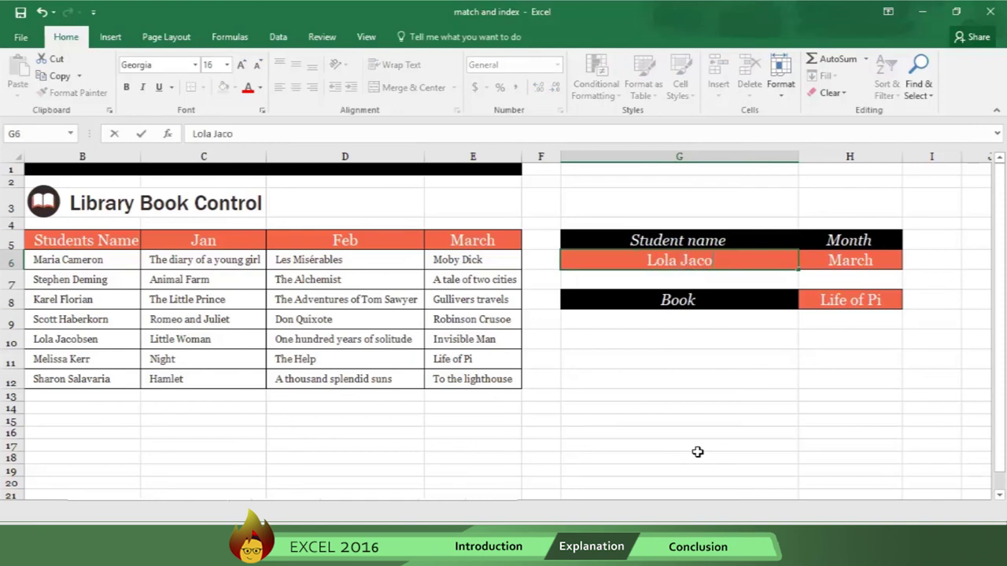
key("Return")
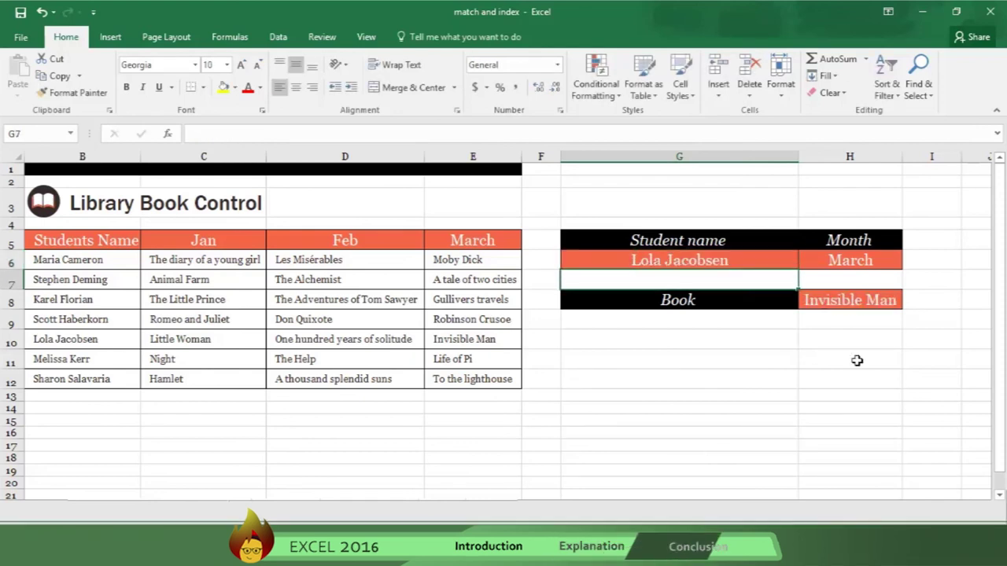